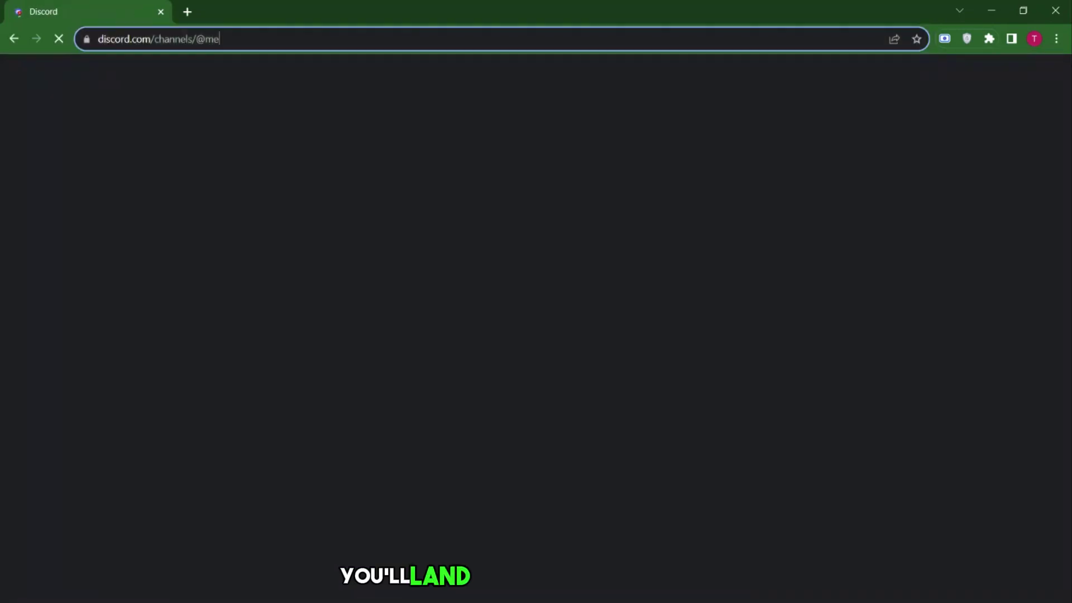
# - Open Discord in the browser, enter a display name and accept the Terms of Service
pyautogui.click(196, 39)
pyautogui.click(251, 39)
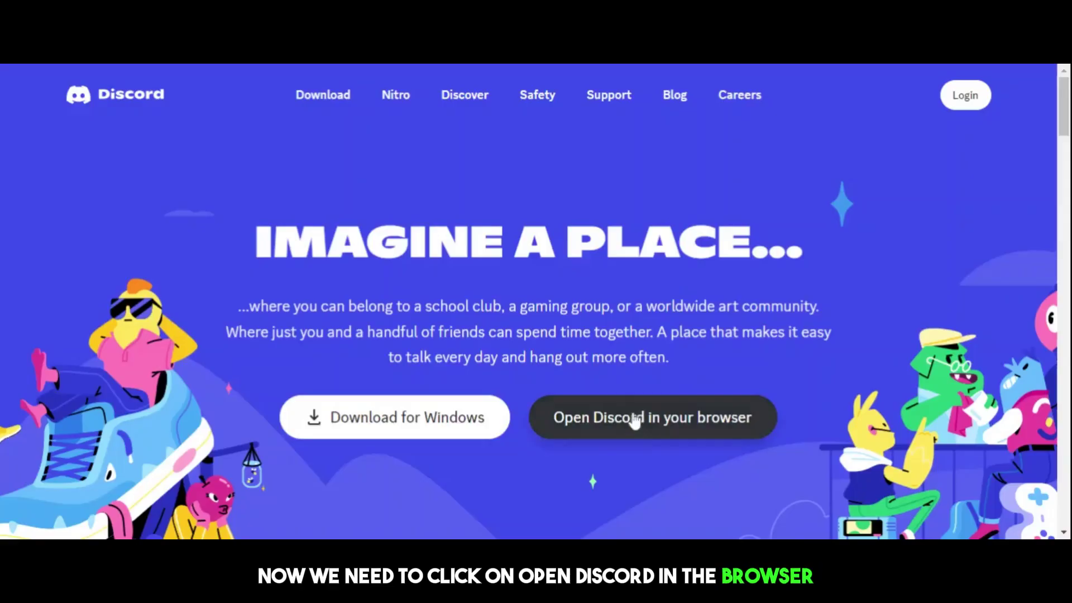
pyautogui.click(637, 418)
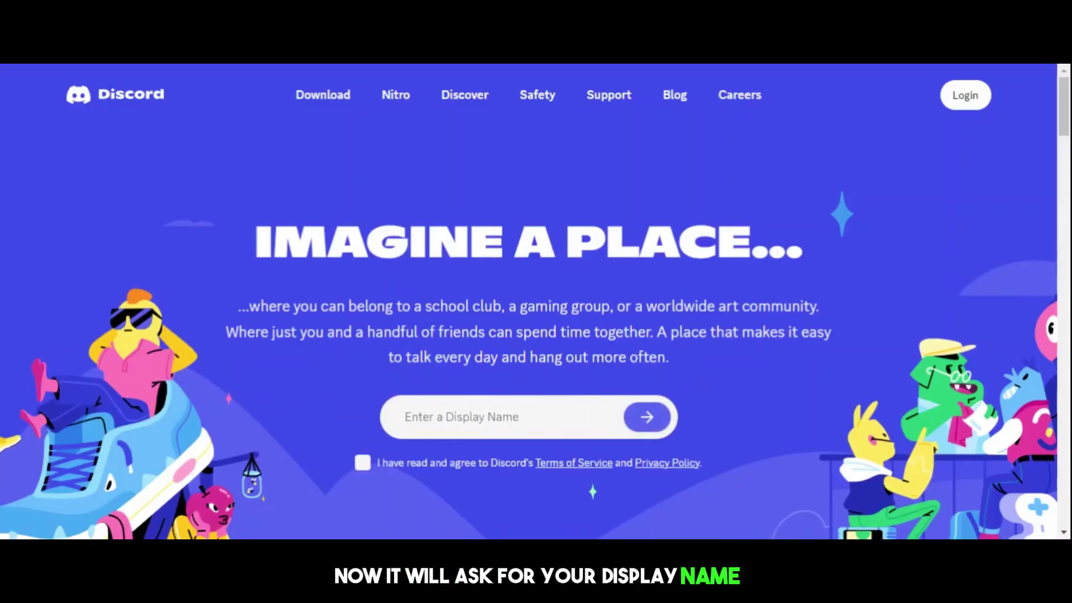
pyautogui.write('Taha')
pyautogui.click(363, 462)
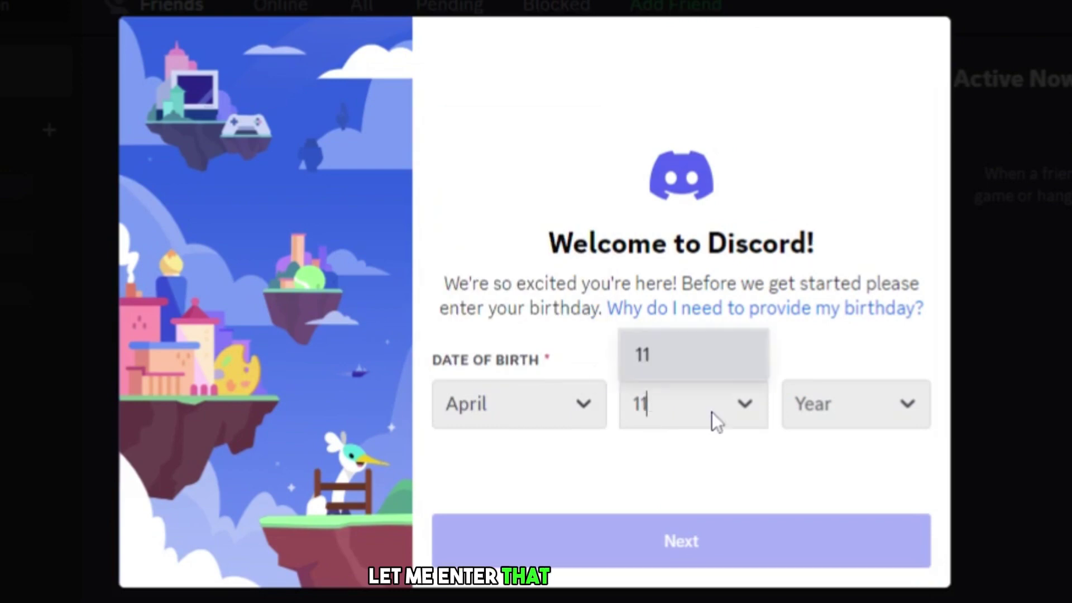
# - Set the birth year to 1997, skip first-server creation and dismiss the sign-up prompt
pyautogui.click(741, 366)
pyautogui.moveTo(785, 186); pyautogui.dragTo(786, 240)
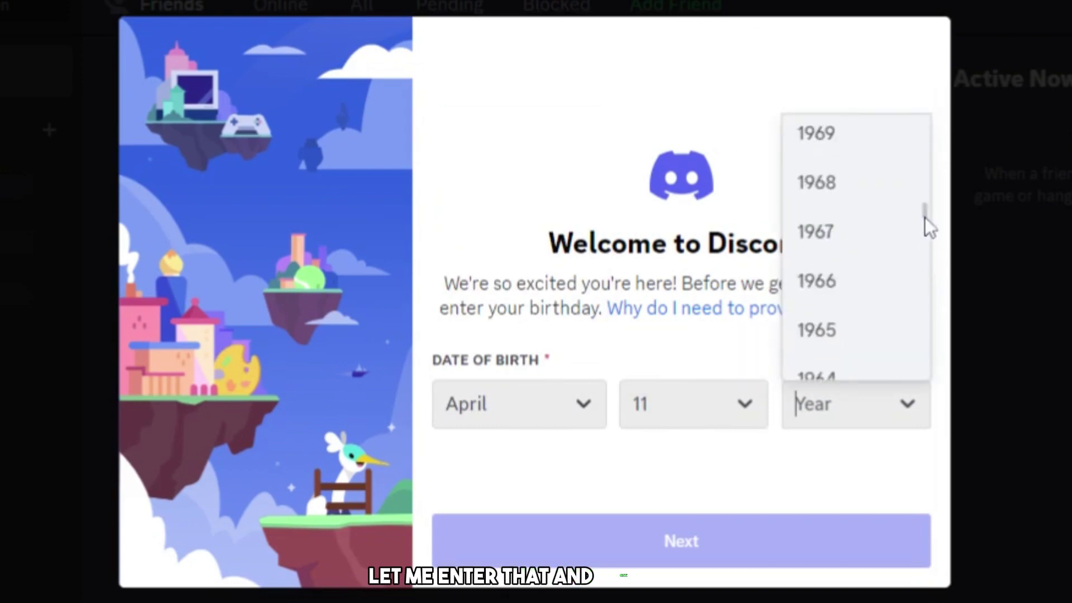
pyautogui.click(668, 538)
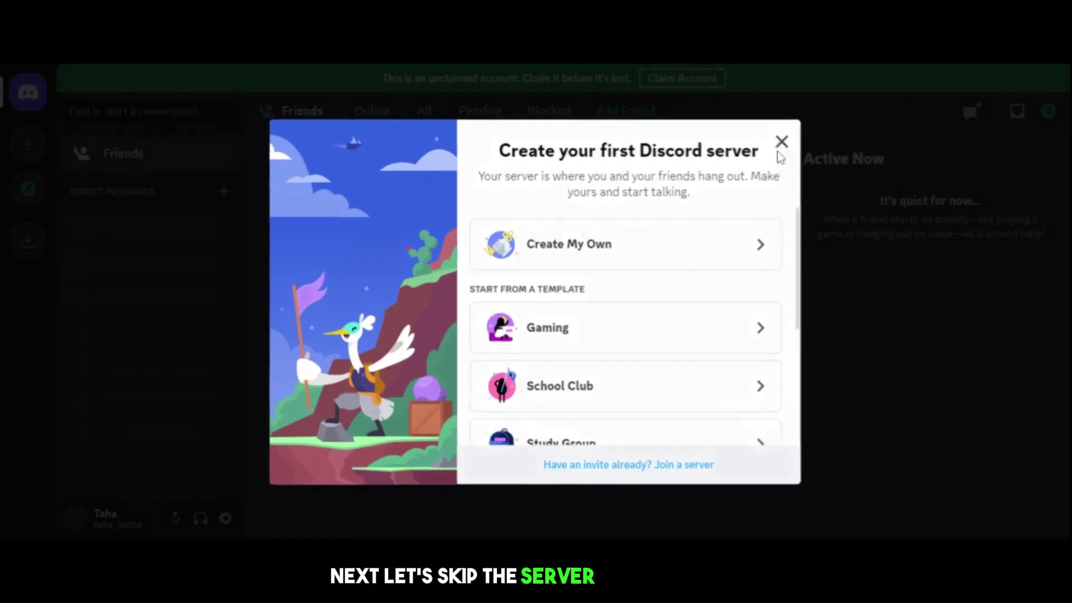
pyautogui.click(780, 143)
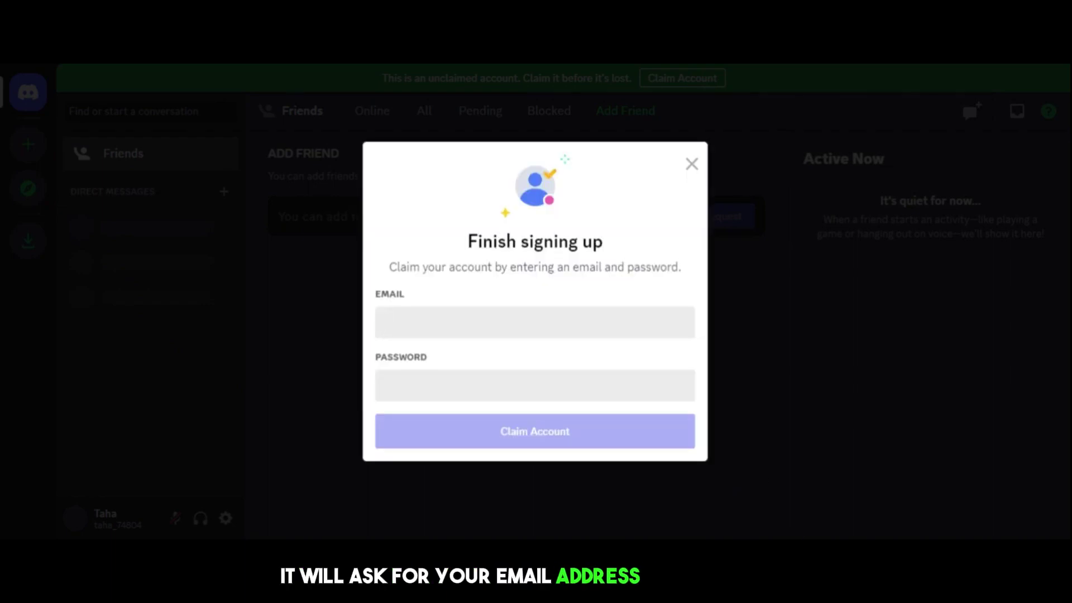
pyautogui.click(905, 330)
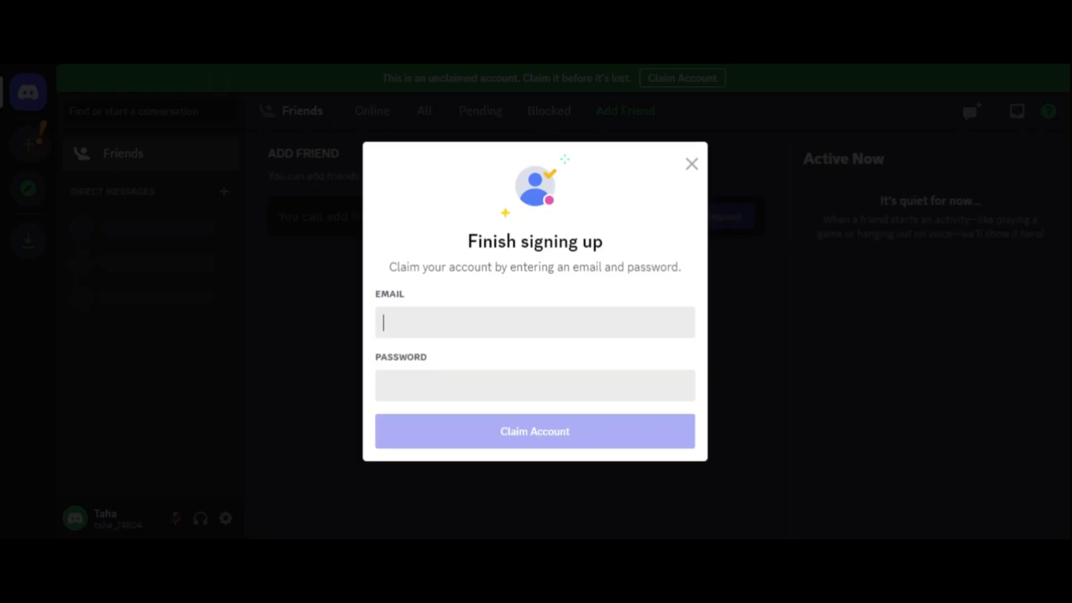
# - Claim the account with an email address and password, then verify the email in Gmail
pyautogui.click(534, 385)
pyautogui.write('••••••')
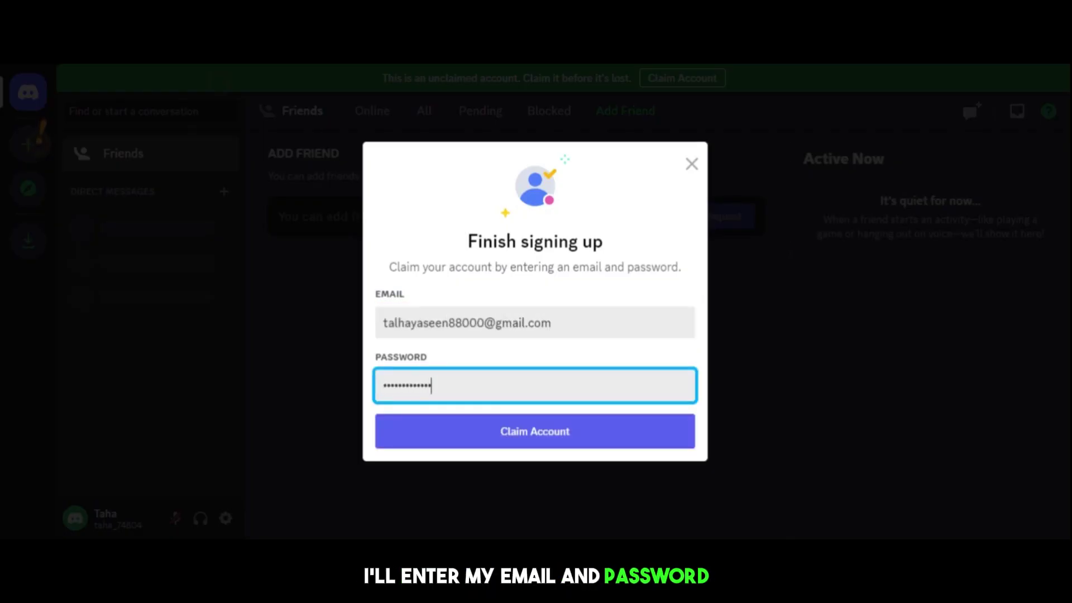
pyautogui.click(535, 431)
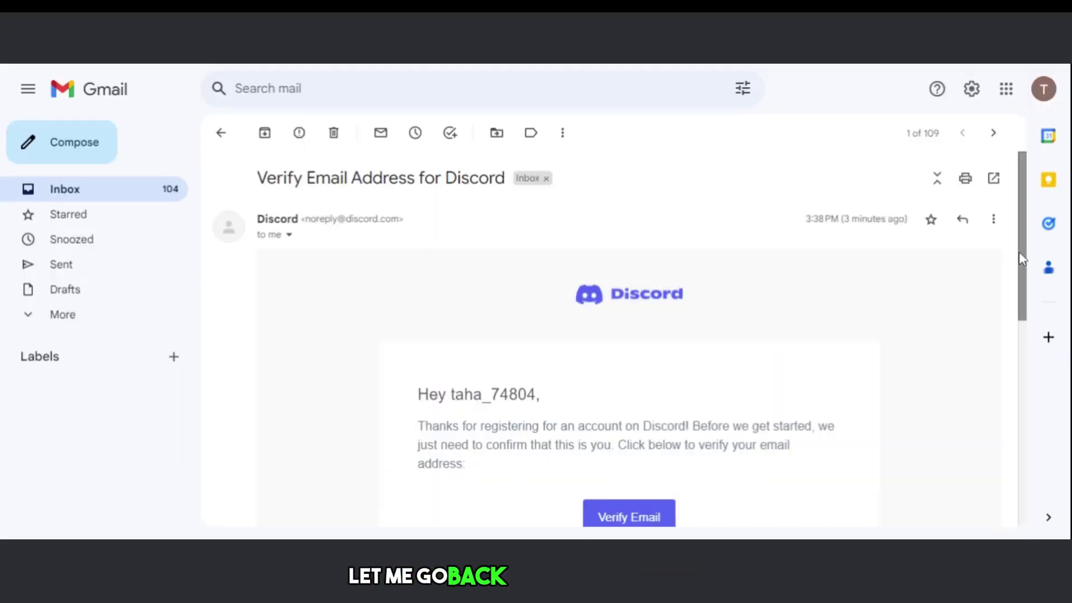
pyautogui.moveTo(1022, 258); pyautogui.dragTo(1019, 289)
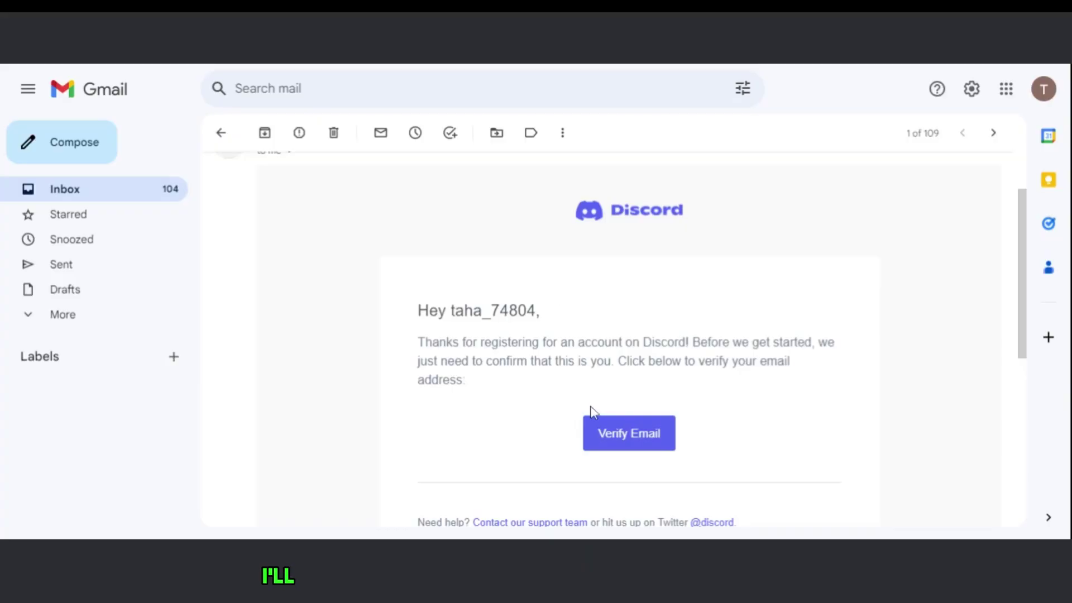
pyautogui.click(642, 443)
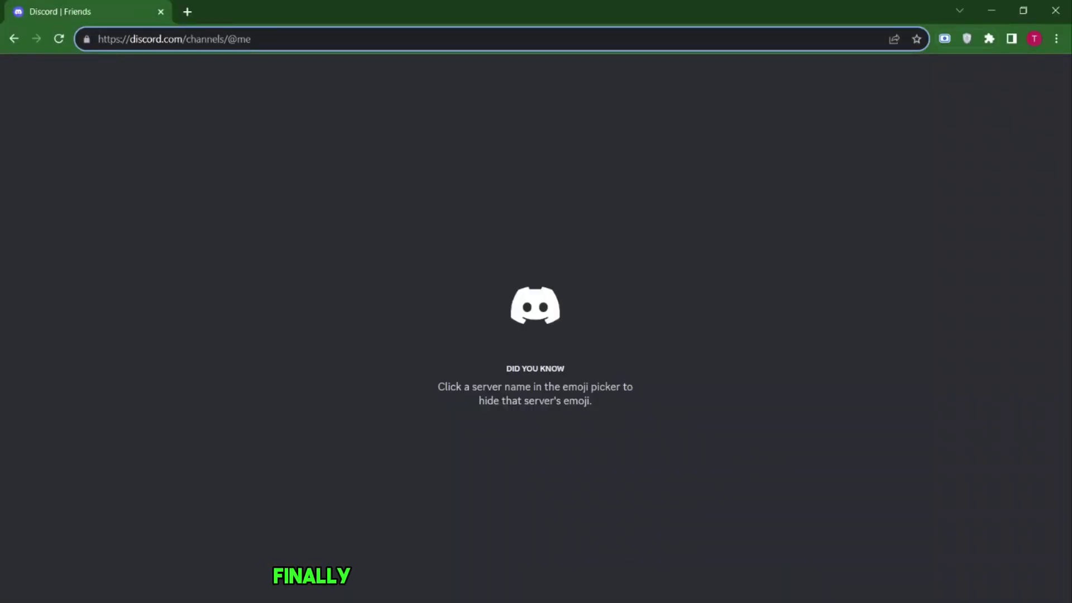
# - Strip the channel path from the address to reload Discord's homepage and reopen it in-browser
pyautogui.moveTo(251, 39); pyautogui.dragTo(173, 39)
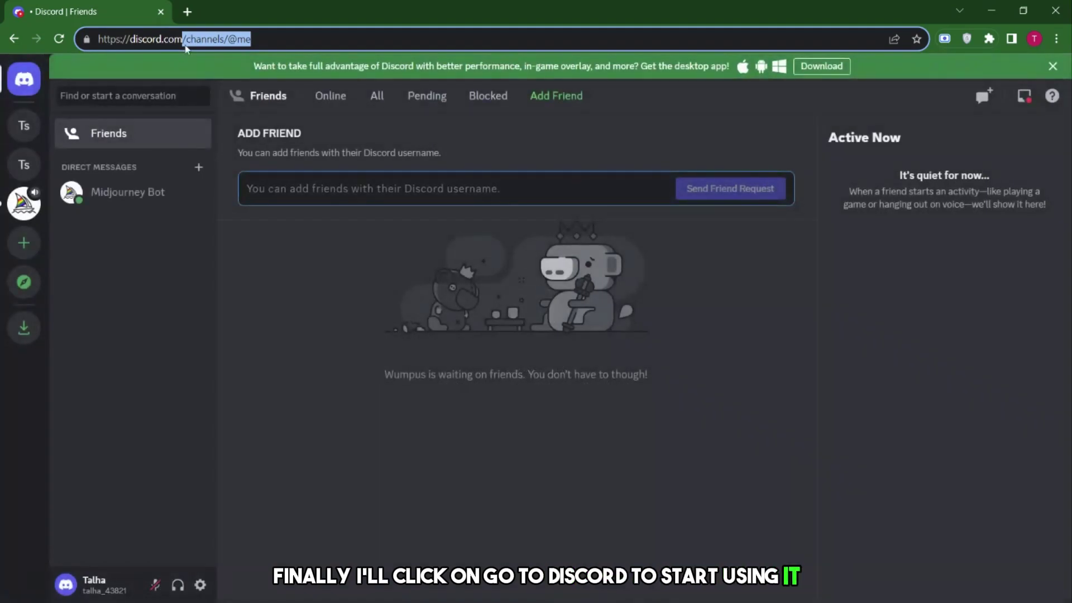
pyautogui.press('BackSpace')
pyautogui.press('Return')
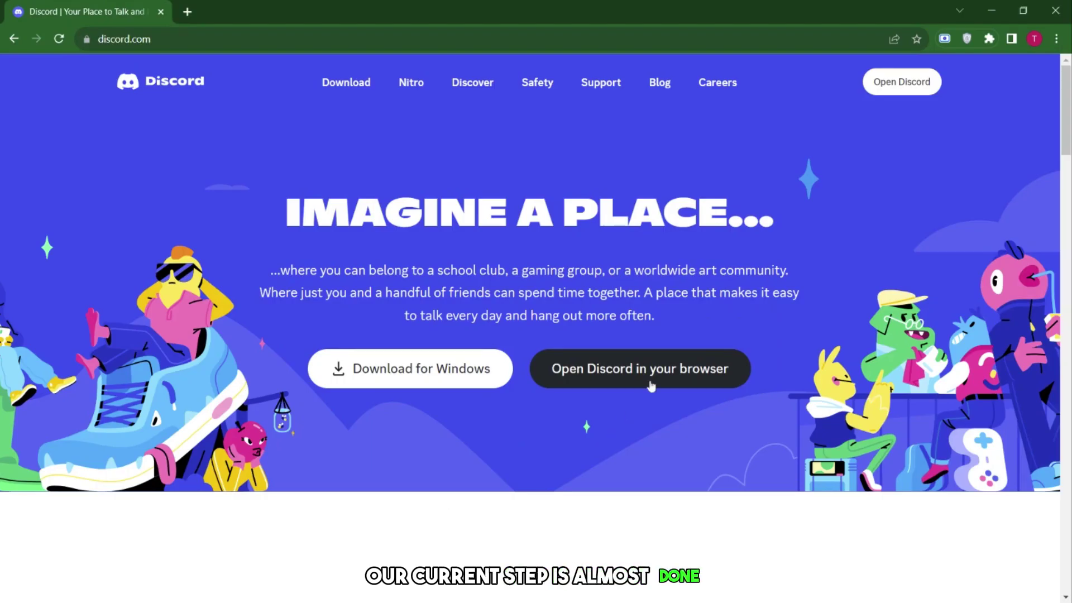
pyautogui.click(651, 381)
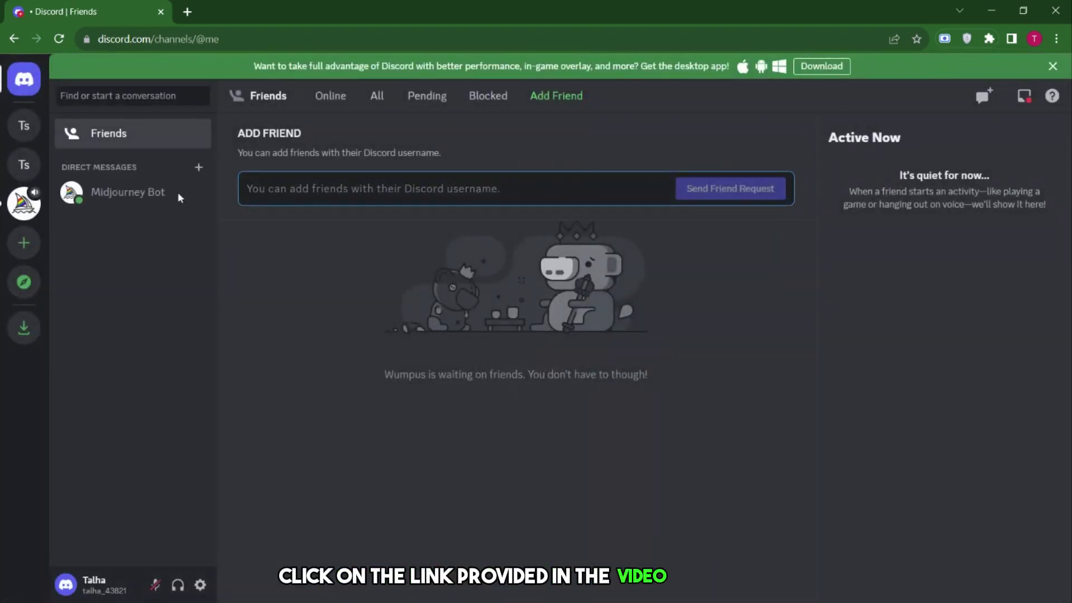
# - Accept the Midjourney beta invite and open the Midjourney server
pyautogui.click(199, 195)
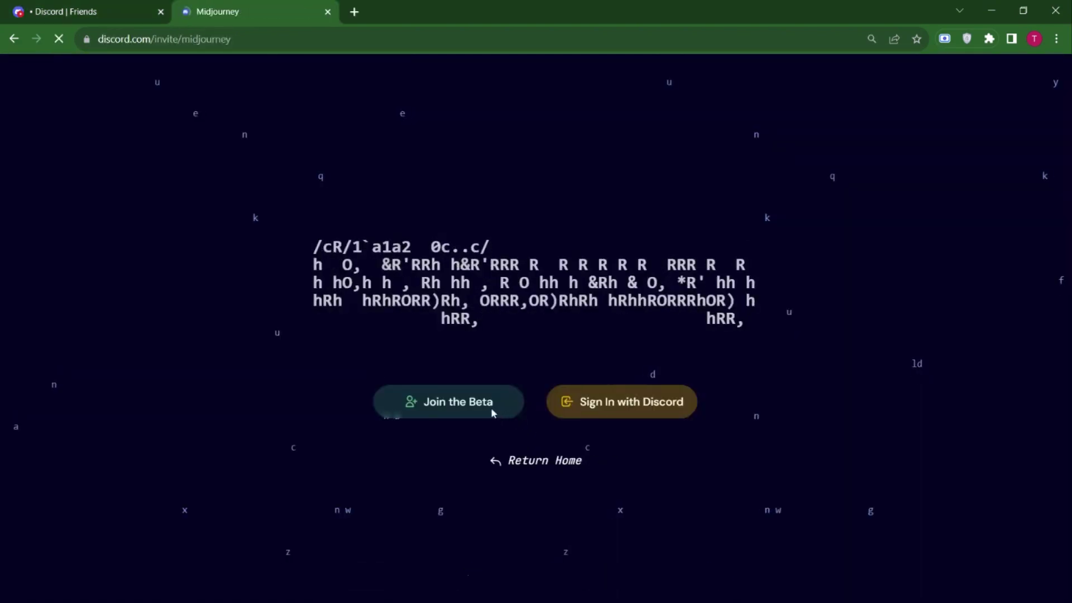
pyautogui.click(491, 412)
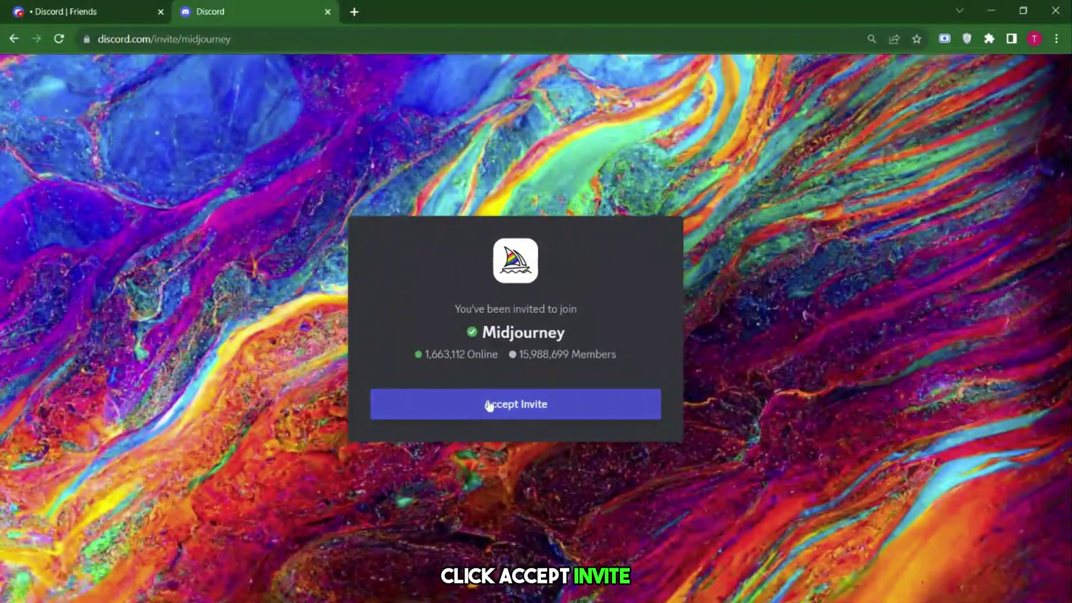
pyautogui.click(488, 404)
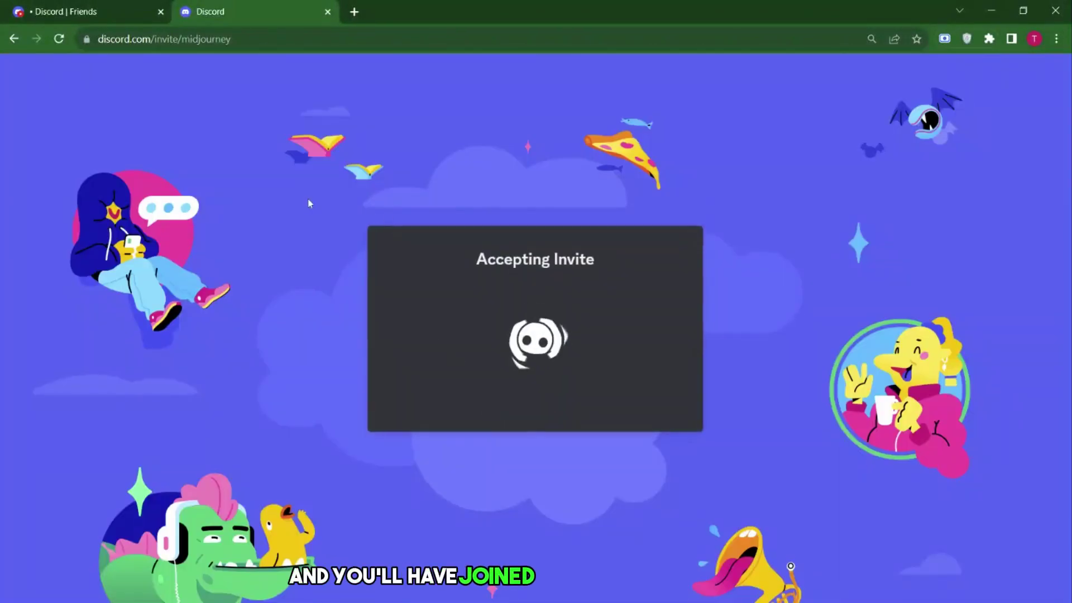
pyautogui.click(328, 12)
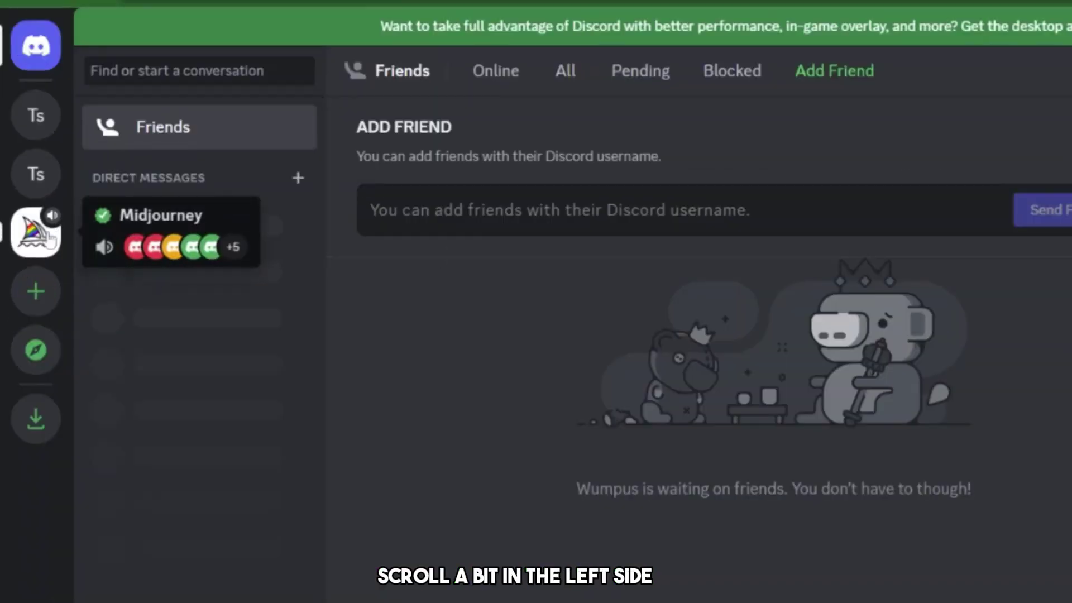
pyautogui.click(48, 234)
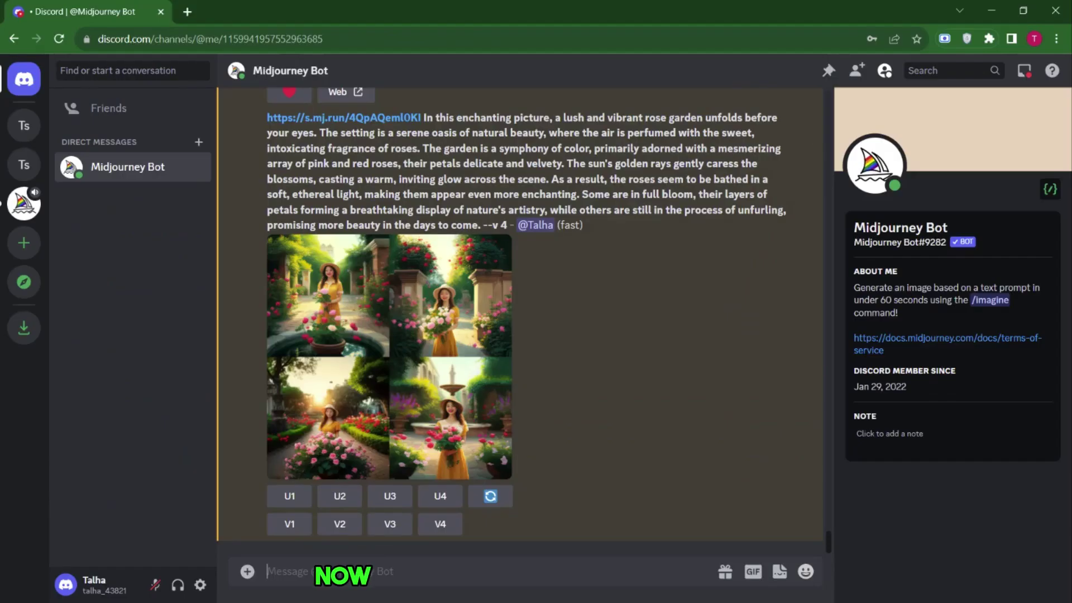
# - Send the Midjourney Bot the /imagine prompt 'a cute baby on a bed'
pyautogui.write('/imag')
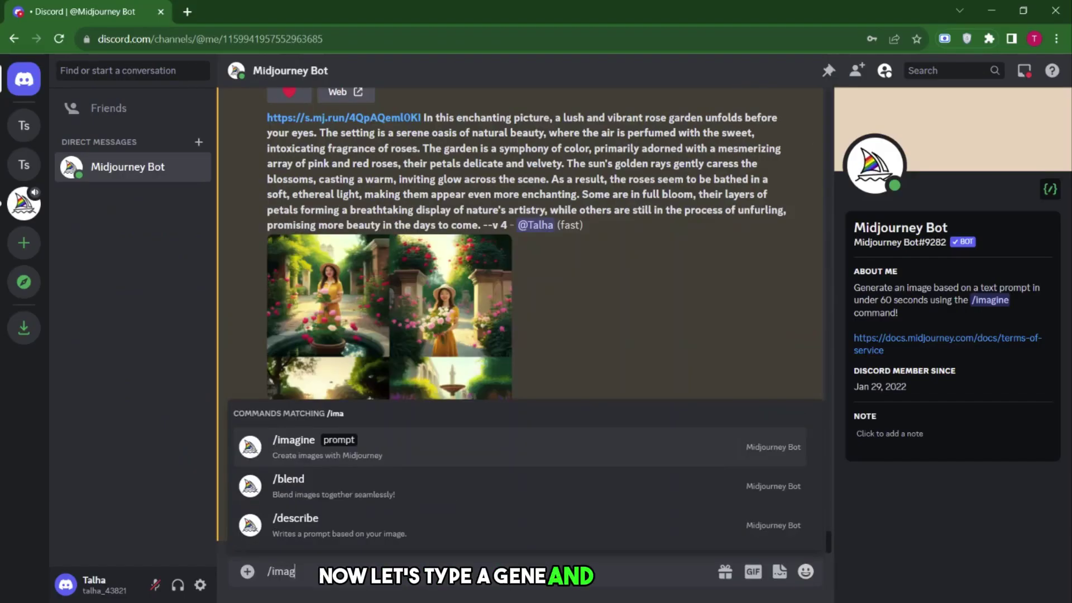
pyautogui.click(312, 436)
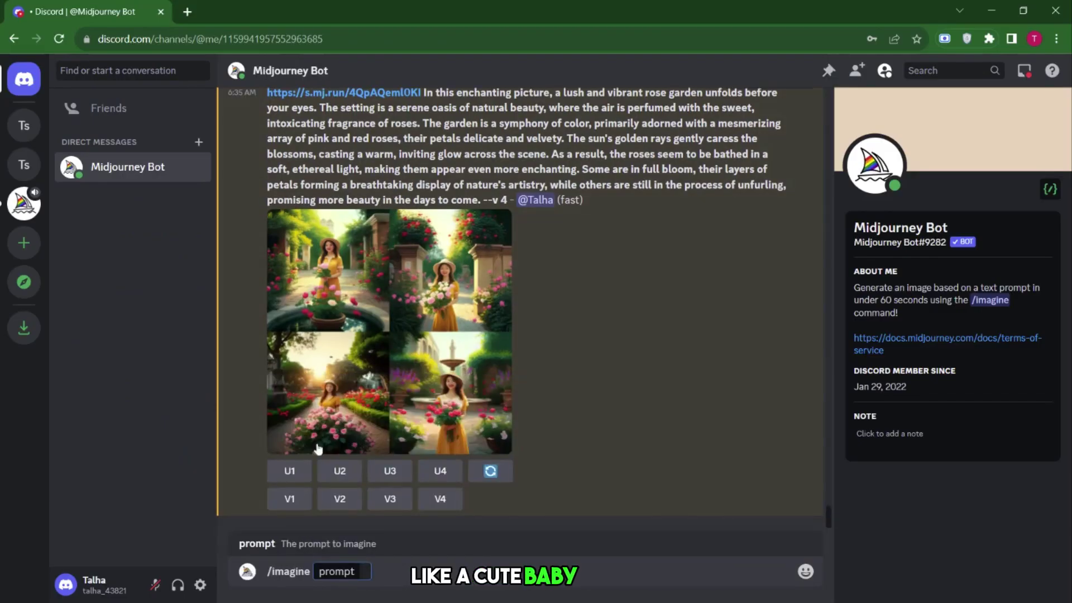
pyautogui.write('a cute baby on a bed')
pyautogui.press('Return')
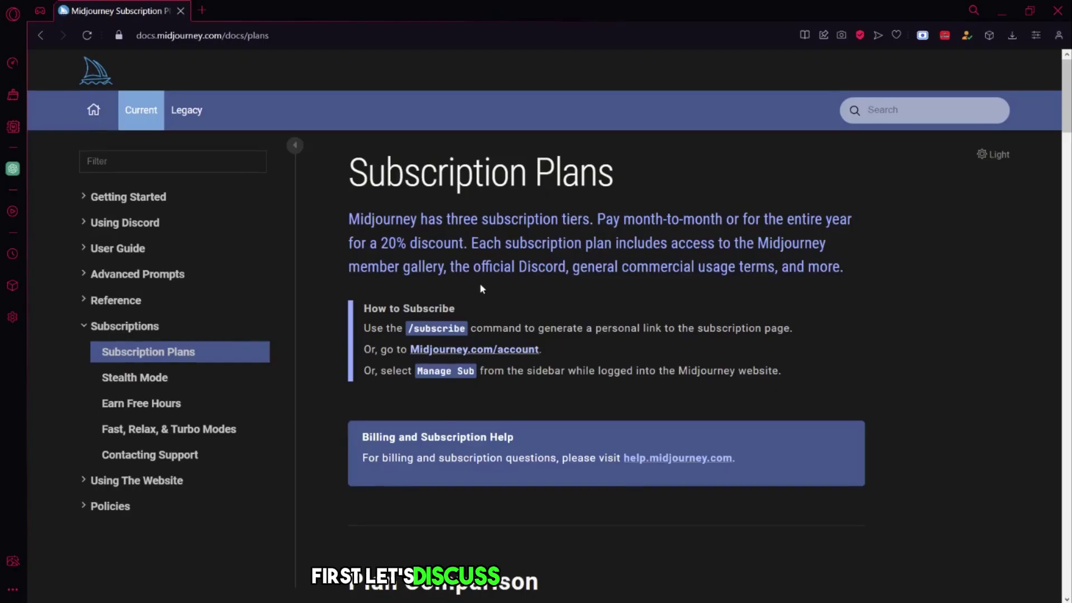
# - Highlight the Basic Plan pricing and the pricing rows of the Plan Comparison table
pyautogui.scroll(-8, 481, 283)
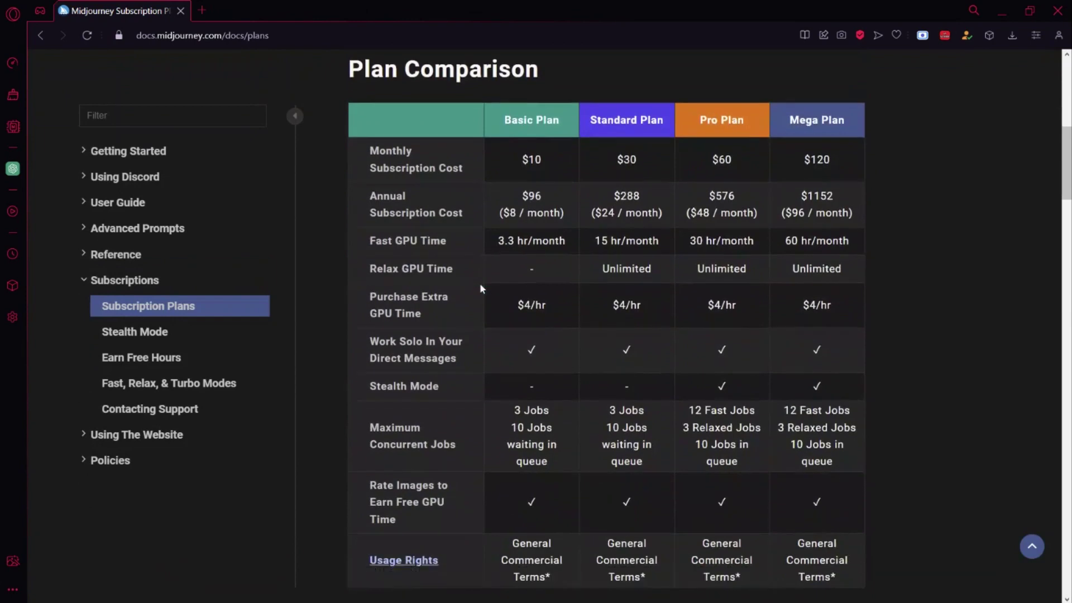
pyautogui.scroll(1, 480, 285)
pyautogui.moveTo(497, 169); pyautogui.dragTo(629, 181)
pyautogui.click(864, 181)
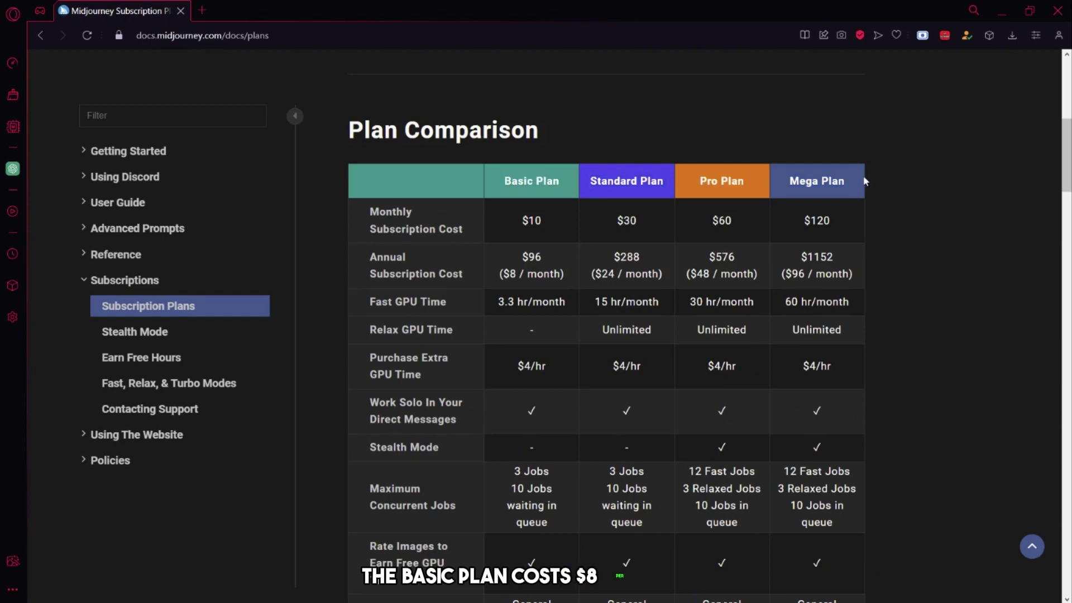
pyautogui.scroll(-2, 865, 179)
pyautogui.moveTo(320, 101); pyautogui.dragTo(882, 389)
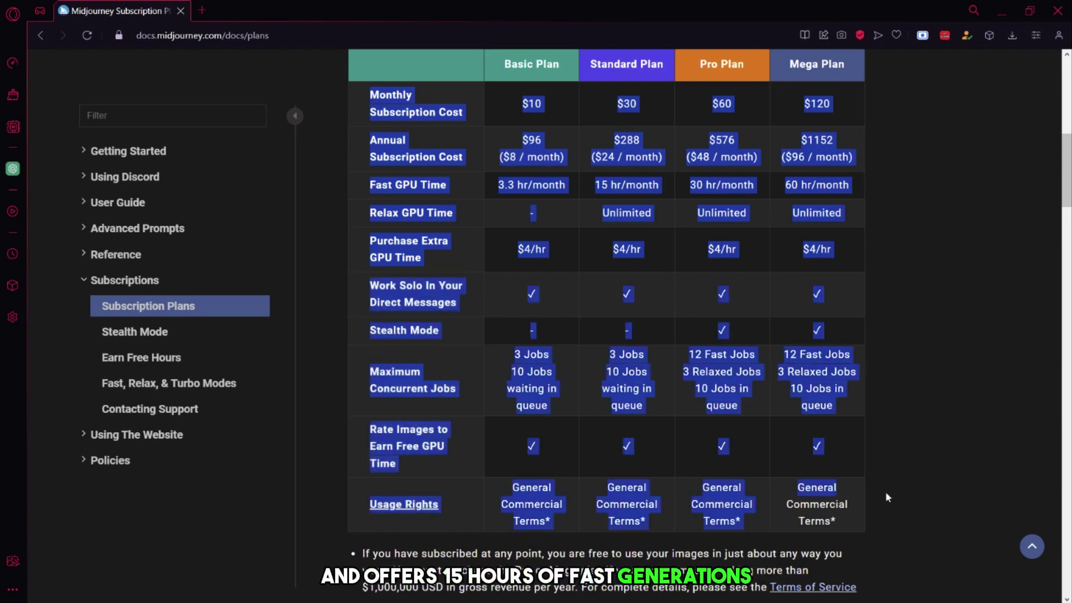
pyautogui.click(928, 465)
# - Scroll through the subscribe, manage and switch plan sections of the page
pyautogui.scroll(-5, 871, 392)
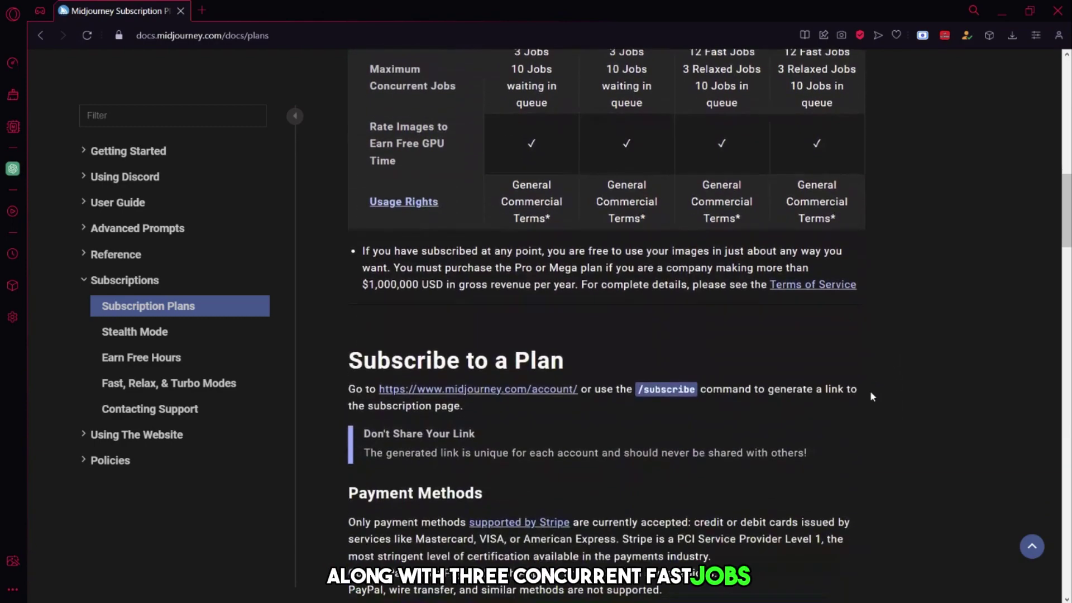
pyautogui.scroll(9, 725, 282)
pyautogui.scroll(-4, 725, 283)
pyautogui.scroll(-8, 620, 416)
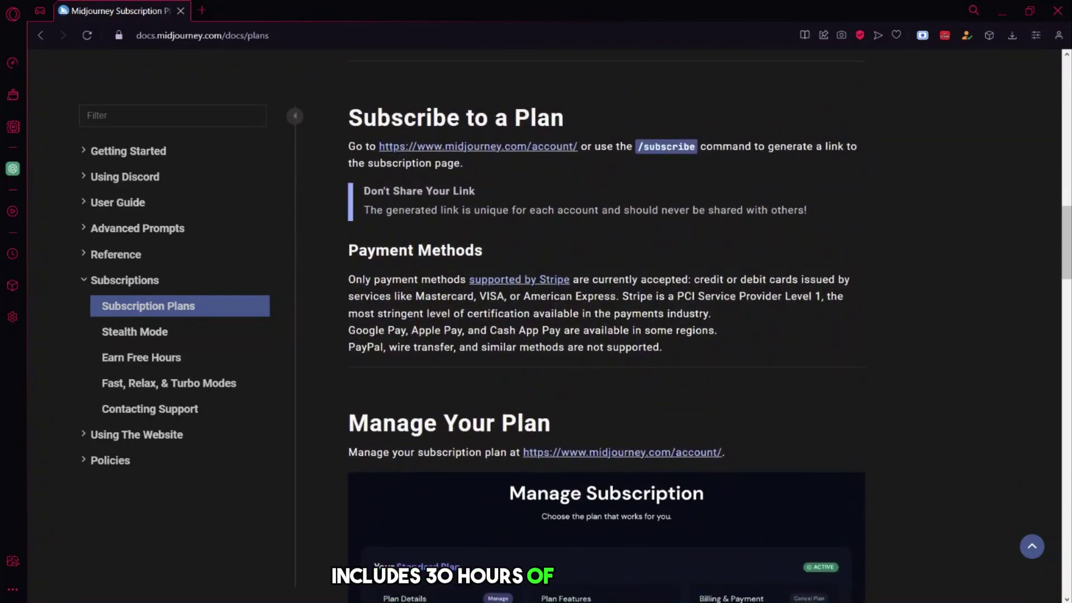
pyautogui.scroll(-5, 637, 328)
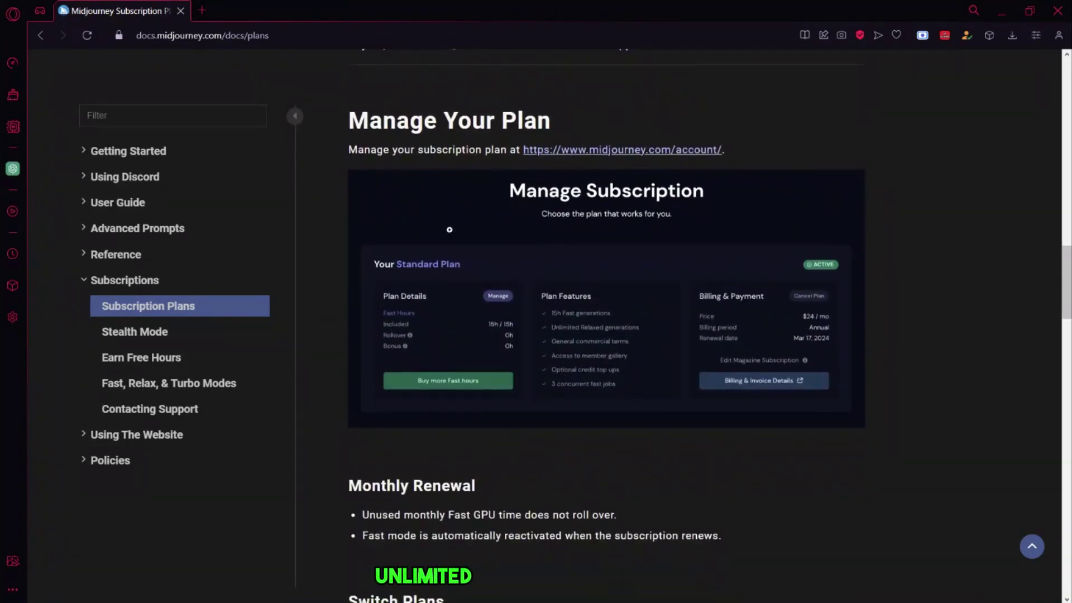
pyautogui.scroll(-6, 645, 305)
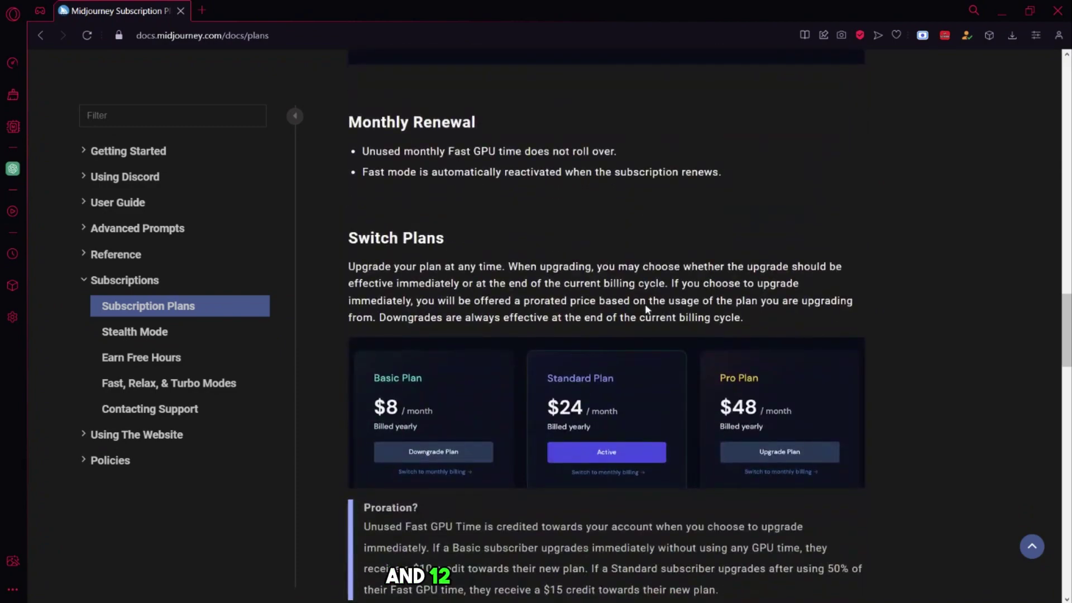
pyautogui.scroll(-3, 647, 309)
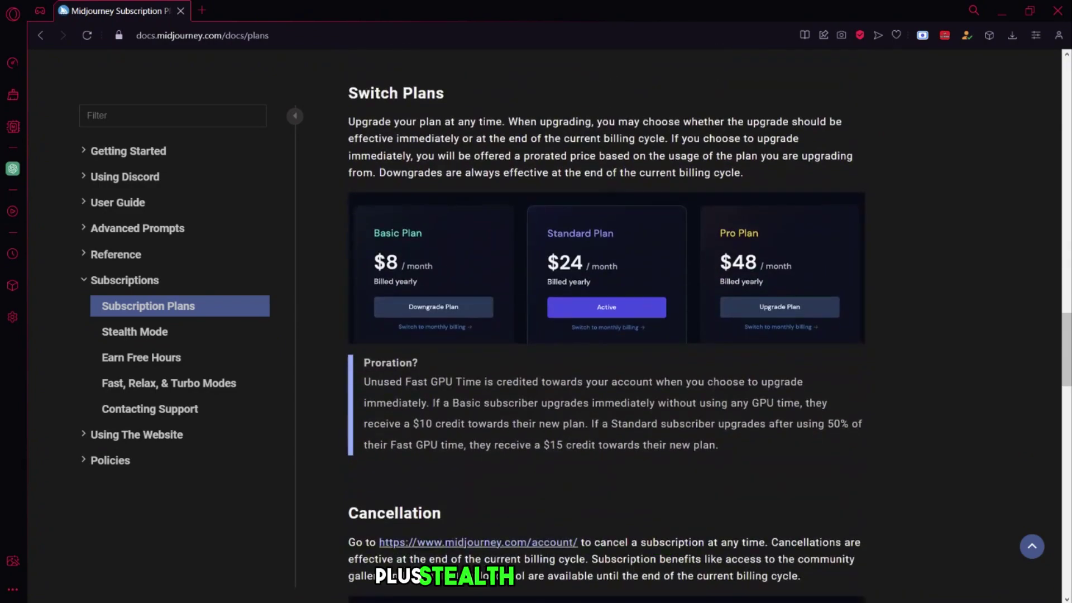
pyautogui.scroll(-7, 619, 378)
pyautogui.scroll(20, 619, 377)
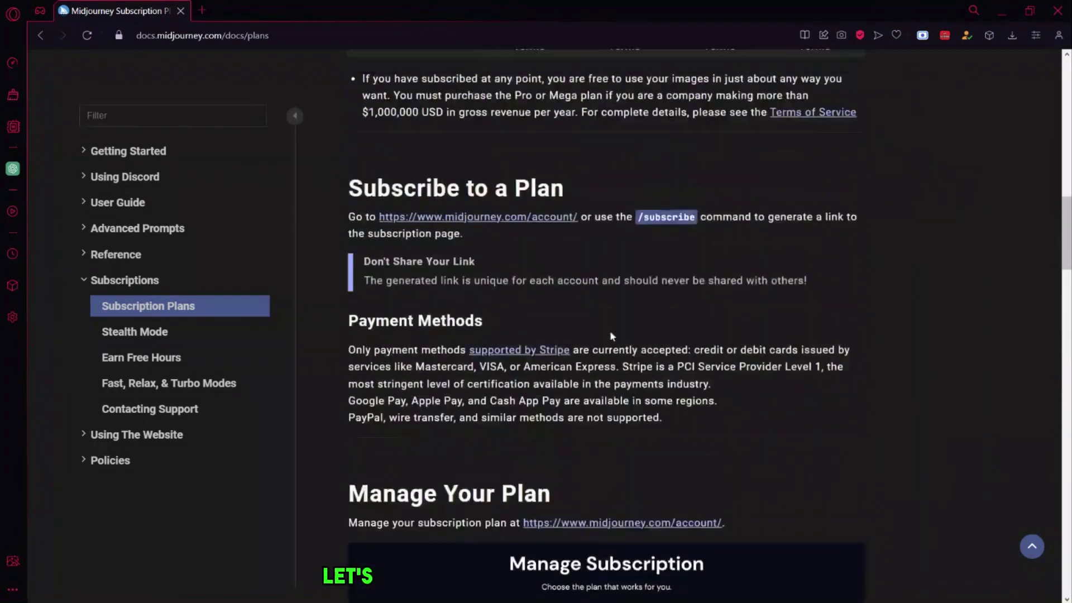
pyautogui.scroll(15, 611, 342)
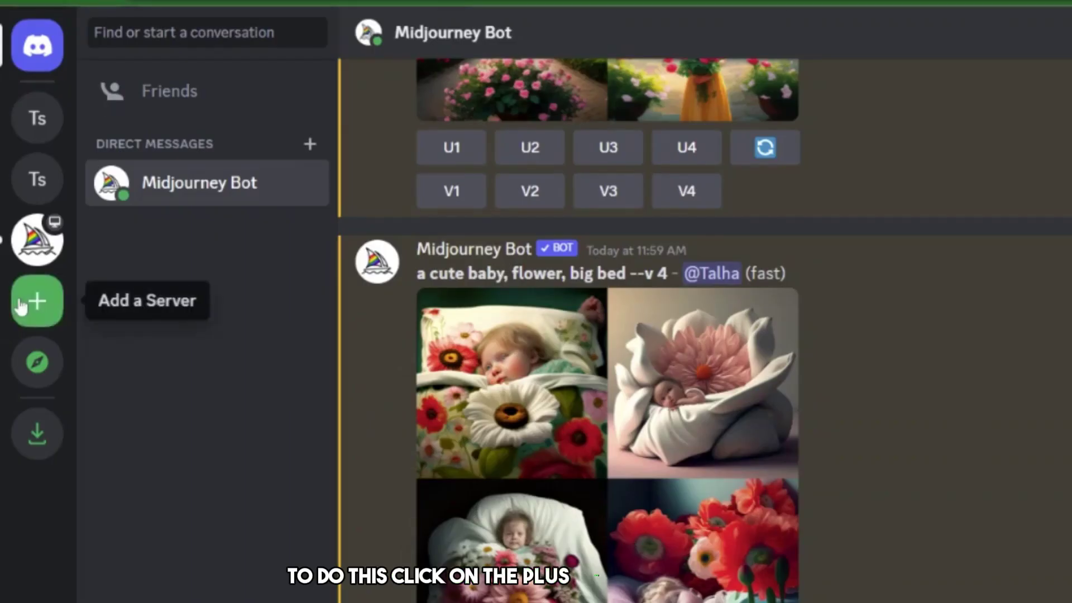
# - Create a new server from scratch for me and my friends with the default name
pyautogui.click(19, 243)
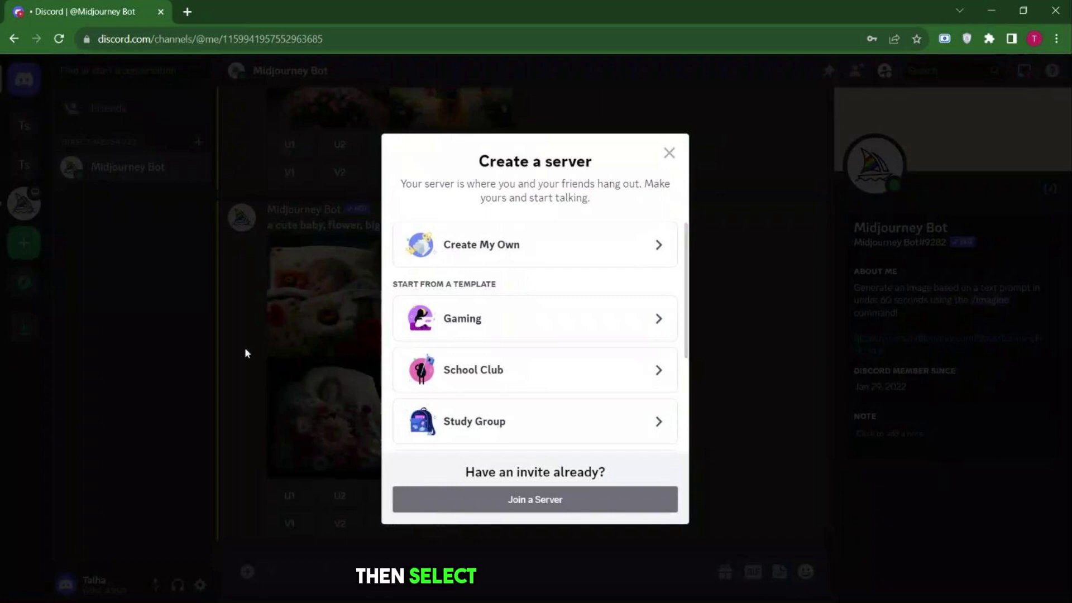
pyautogui.click(495, 258)
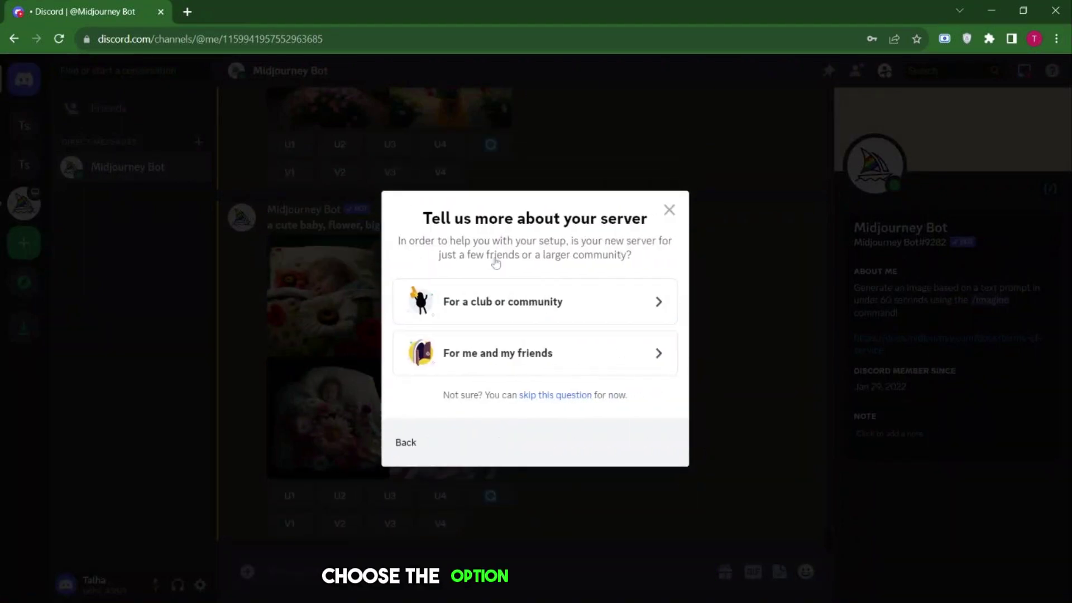
pyautogui.click(515, 351)
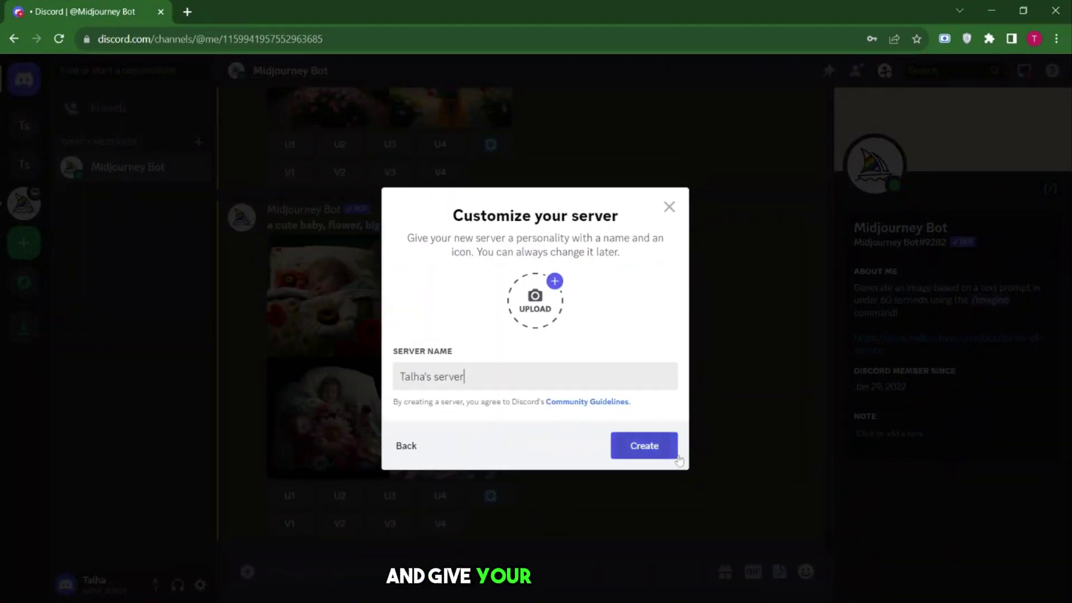
pyautogui.click(670, 455)
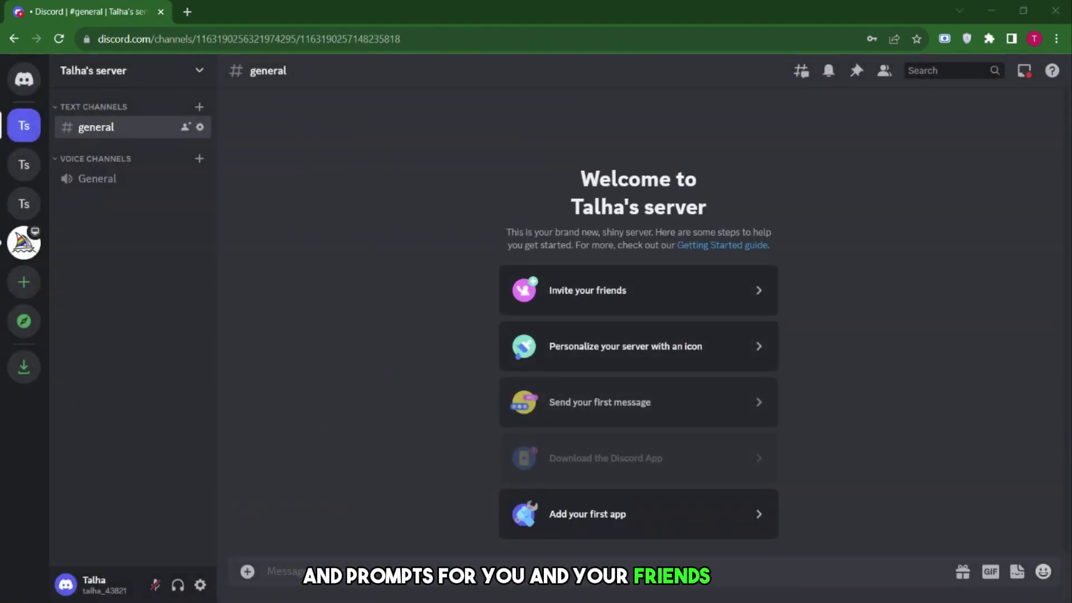
# - Add Midjourney Bot from the app directory to the new server and authorize its permissions
pyautogui.click(595, 517)
pyautogui.click(639, 501)
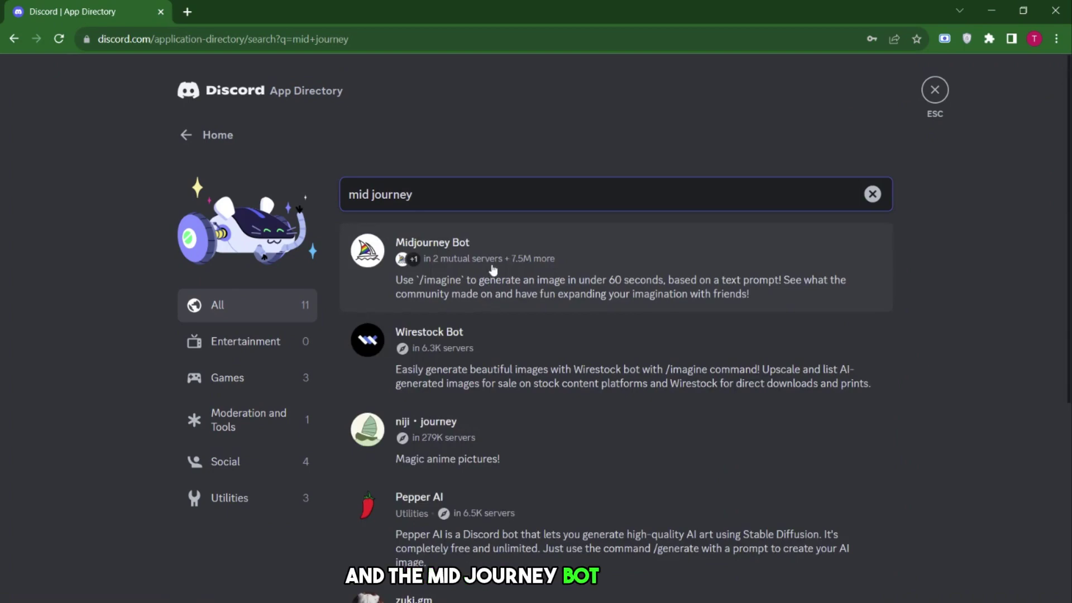
pyautogui.click(492, 269)
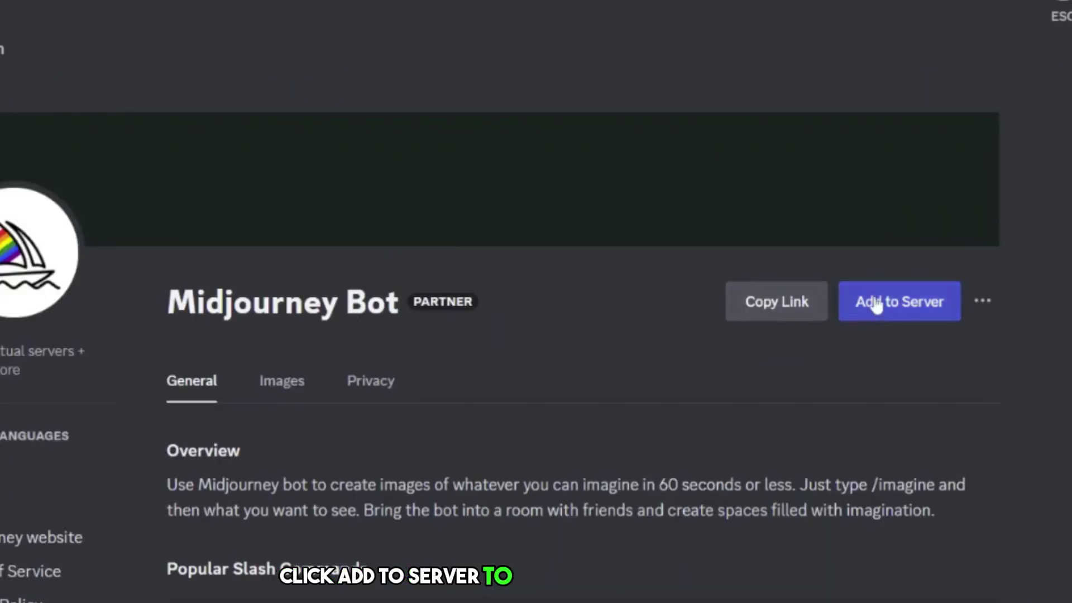
pyautogui.click(811, 304)
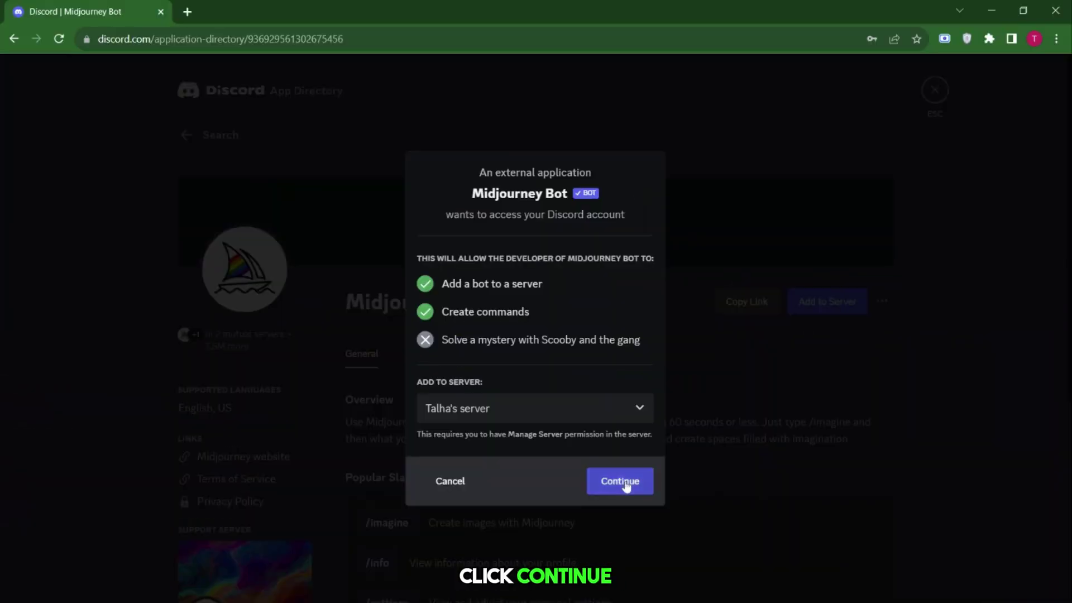
pyautogui.click(602, 566)
pyautogui.scroll(-2, 618, 515)
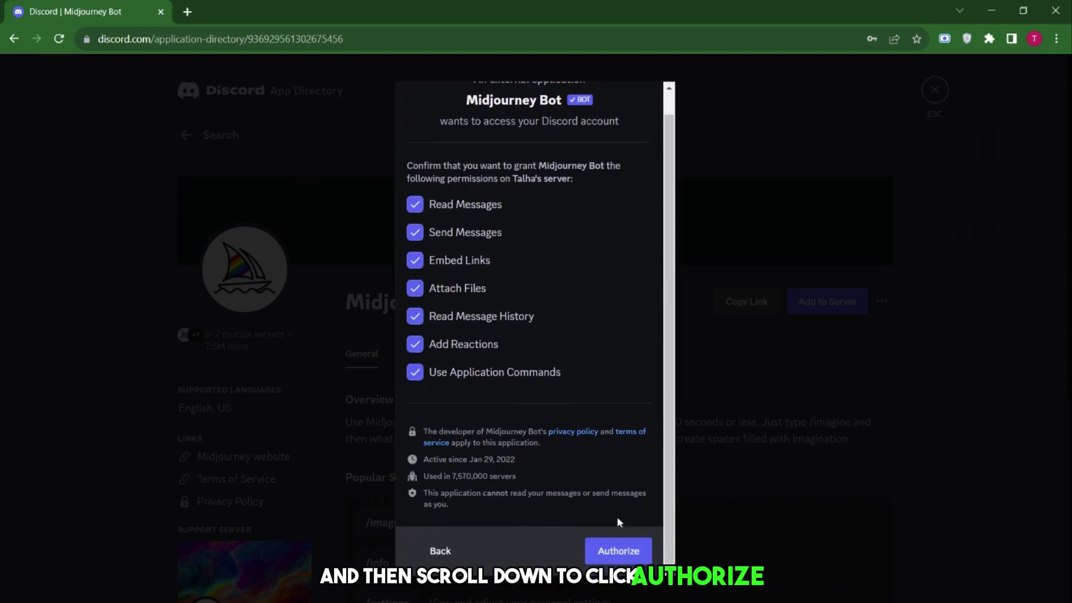
pyautogui.click(614, 549)
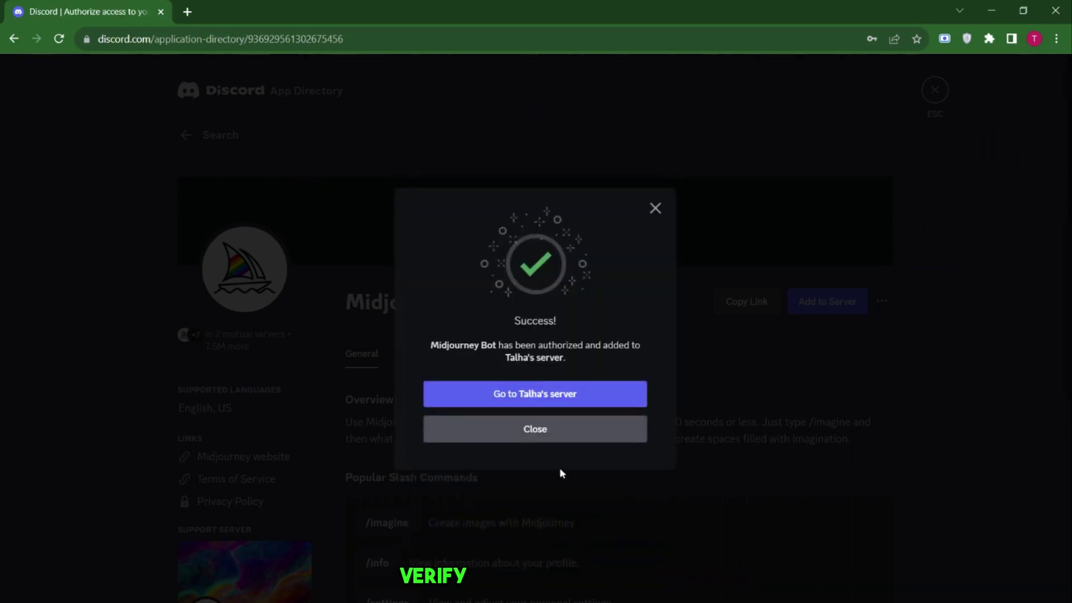
pyautogui.click(567, 397)
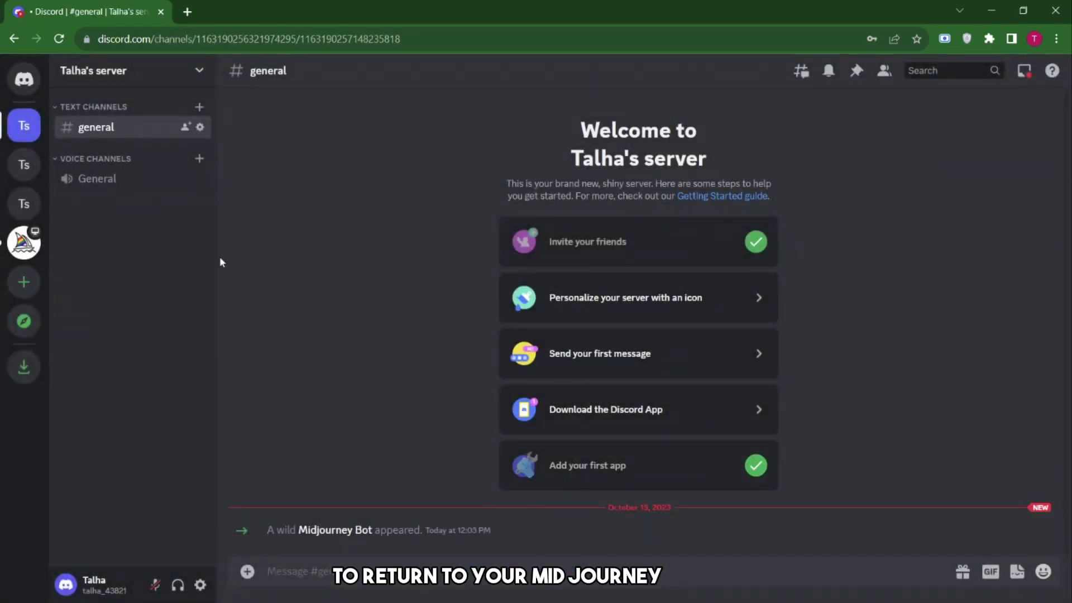
# - Generate 'a boy, holding a cat with their hands, --v 4' via /imagine and enlarge the upscaled image
pyautogui.write('/imagi')
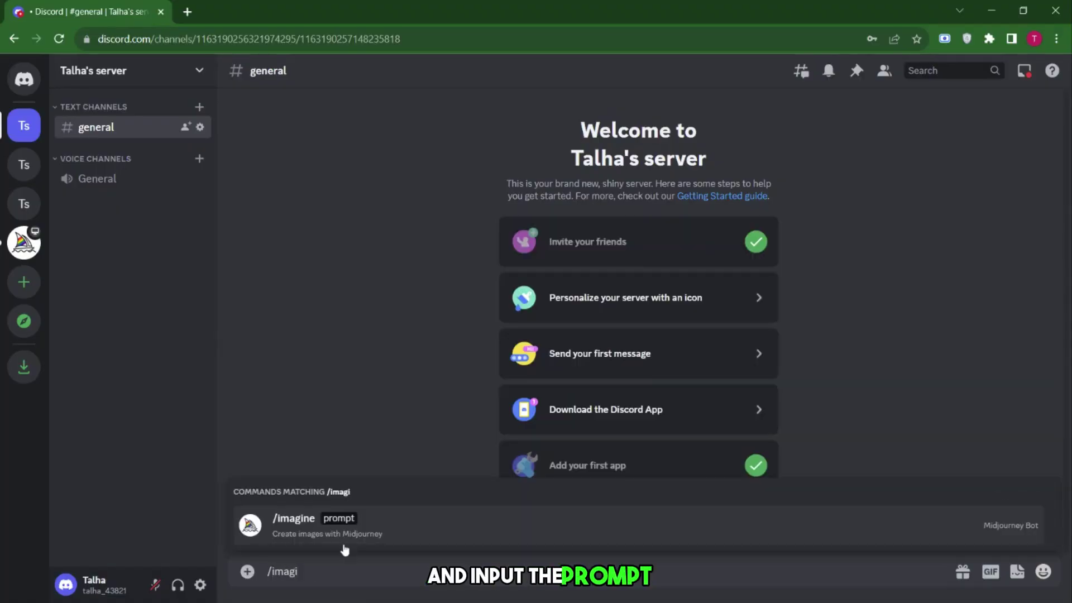
pyautogui.click(344, 539)
pyautogui.press('Return')
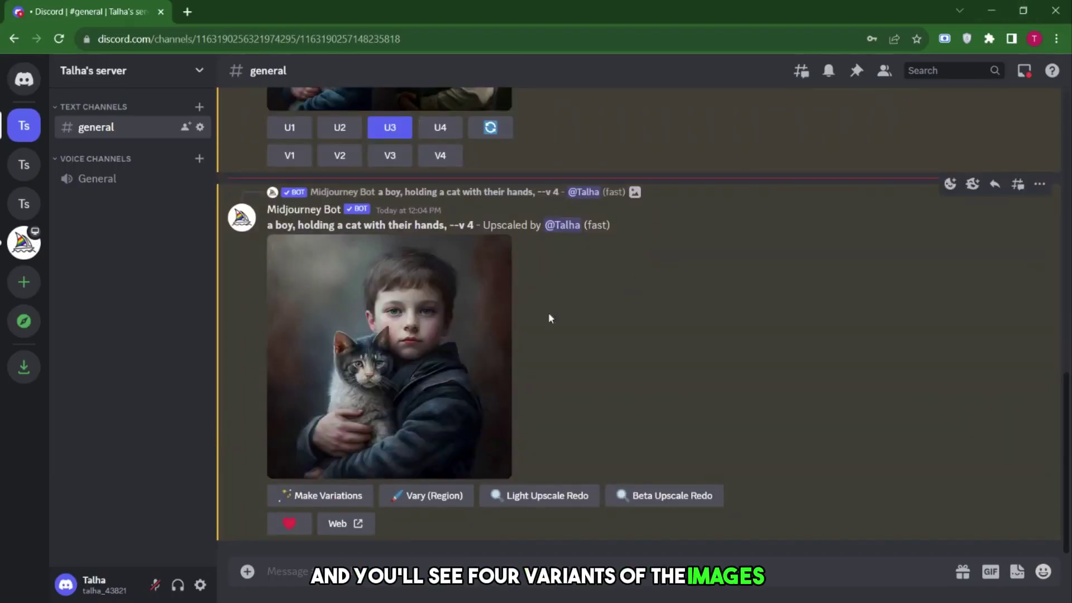
pyautogui.click(398, 353)
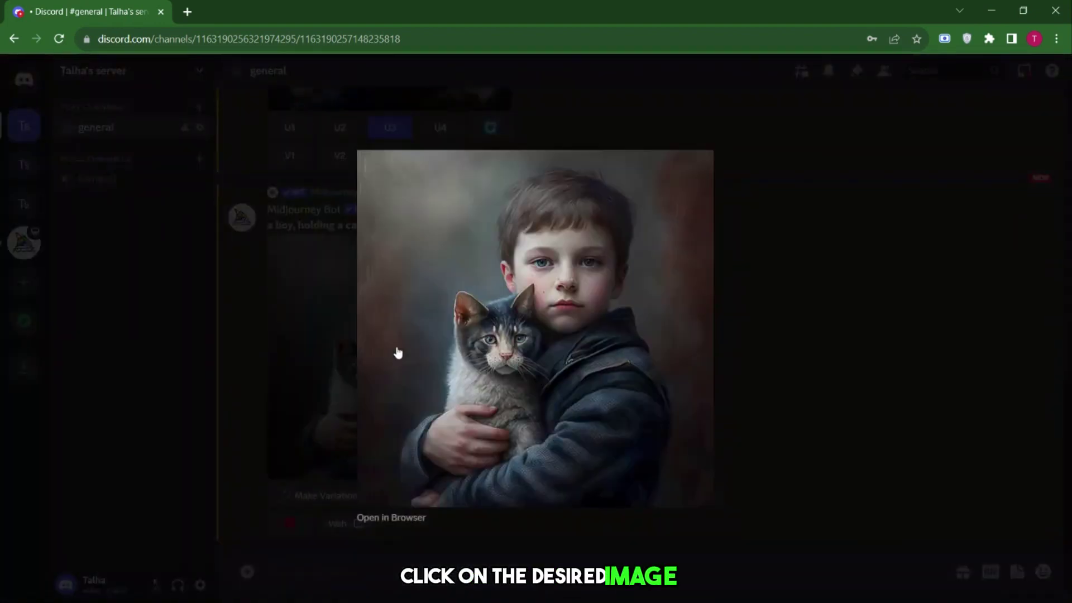